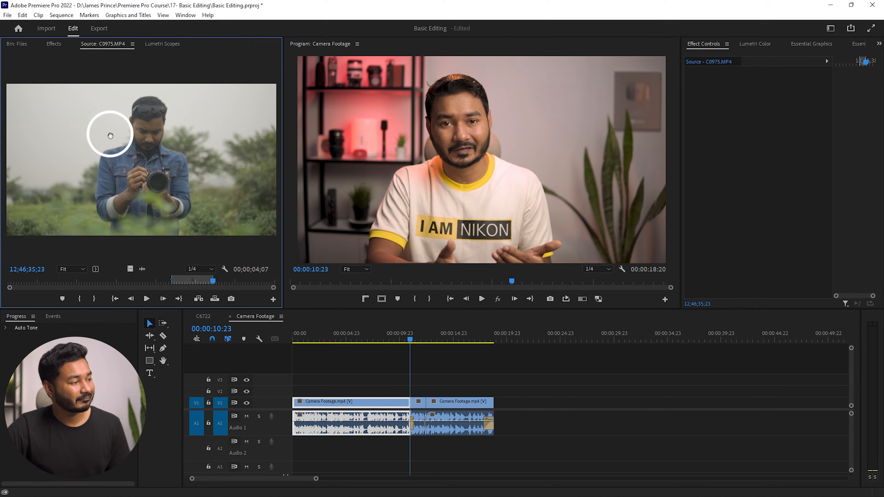
- Try overlaying the C0975.MP4 clip on track V2, first with its audio and then as video only, undoing each attempt
left_click_drag(268, 347, 365, 396)
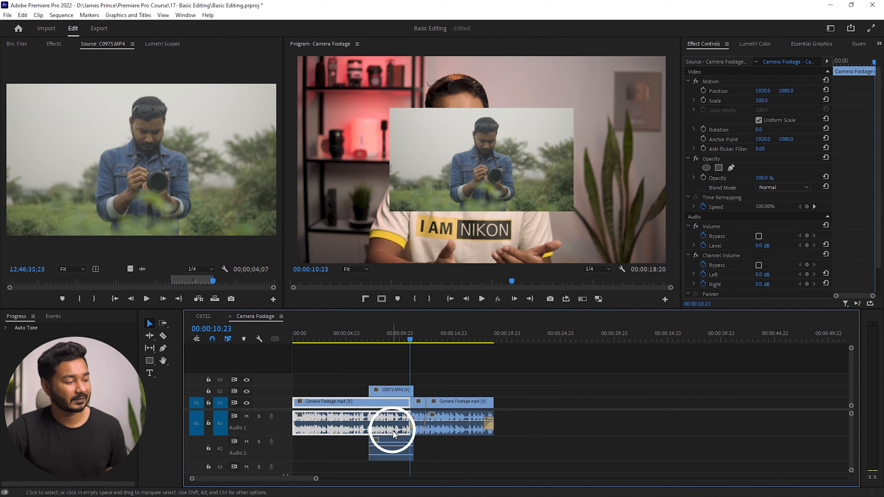
key("ctrl+z")
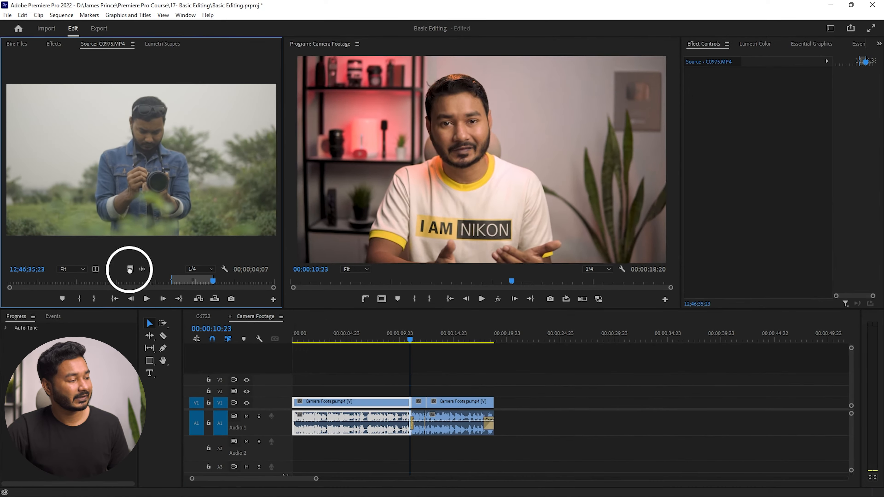
left_click_drag(195, 162, 522, 349)
left_click_drag(362, 396, 362, 387)
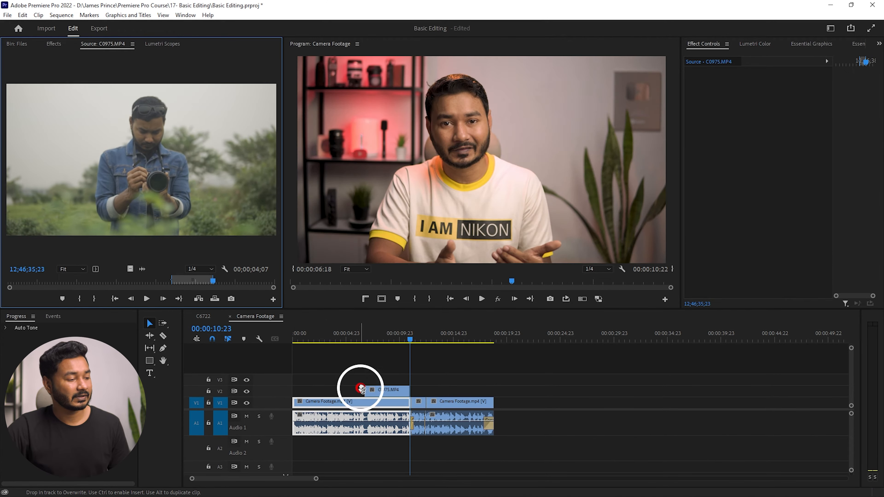
left_click(366, 340)
key("space")
key("ctrl+z")
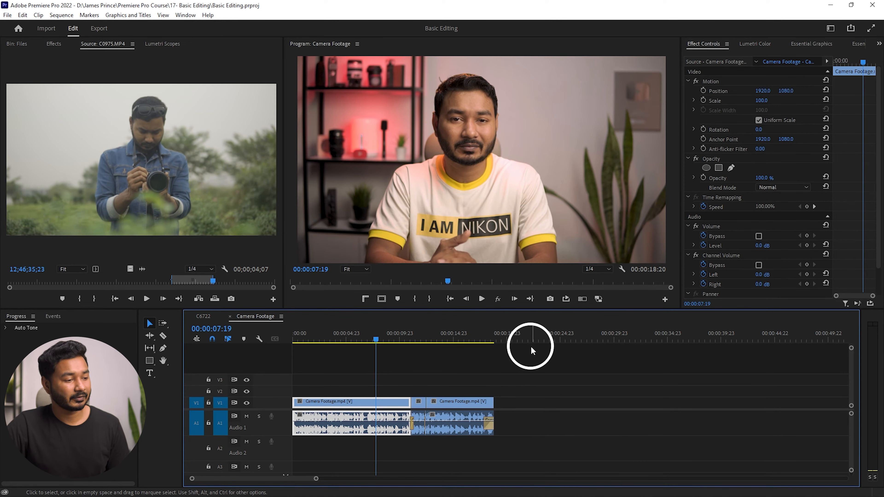
- Try an insert edit of C0975.MP4 into the camera footage at 00:00:05:22, review the inserted clip, and undo the insert
mouse_move(508, 340)
left_mouse_down()
mouse_move(474, 337)
mouse_move(518, 335)
left_mouse_up()
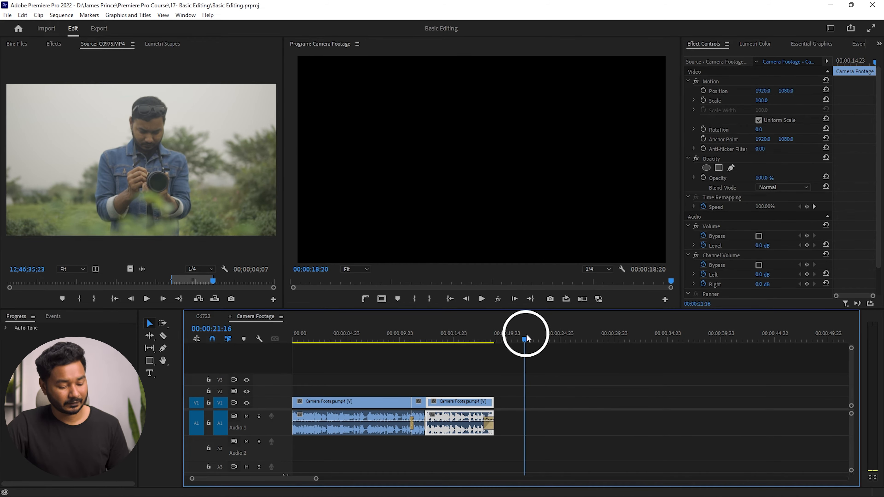
key("comma")
mouse_move(527, 353)
left_mouse_down()
mouse_move(563, 401)
mouse_move(551, 390)
left_mouse_up()
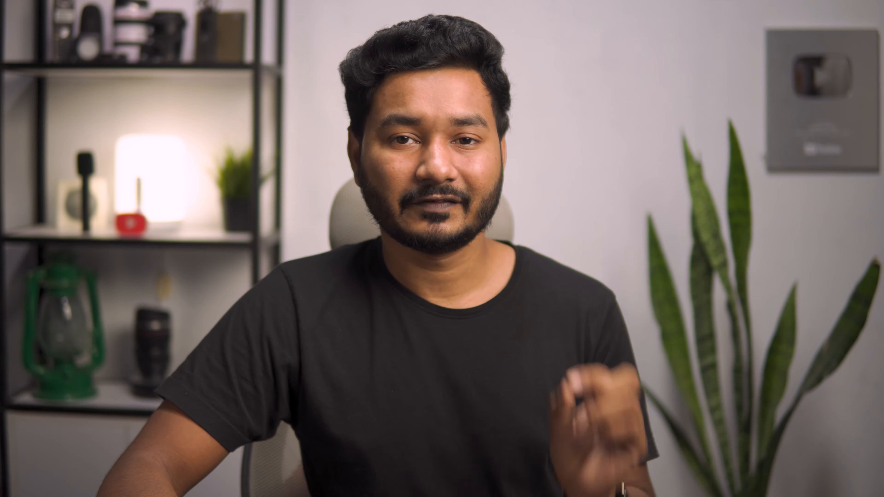
left_click(447, 341)
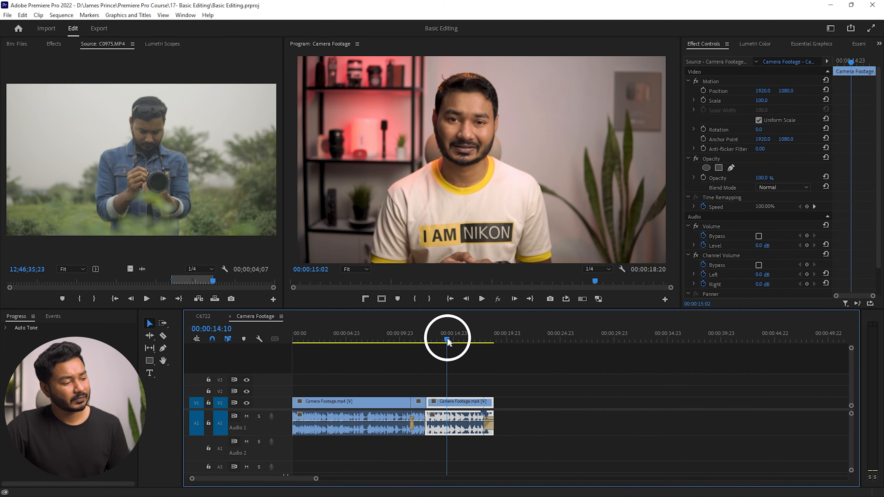
left_click_drag(448, 341, 357, 336)
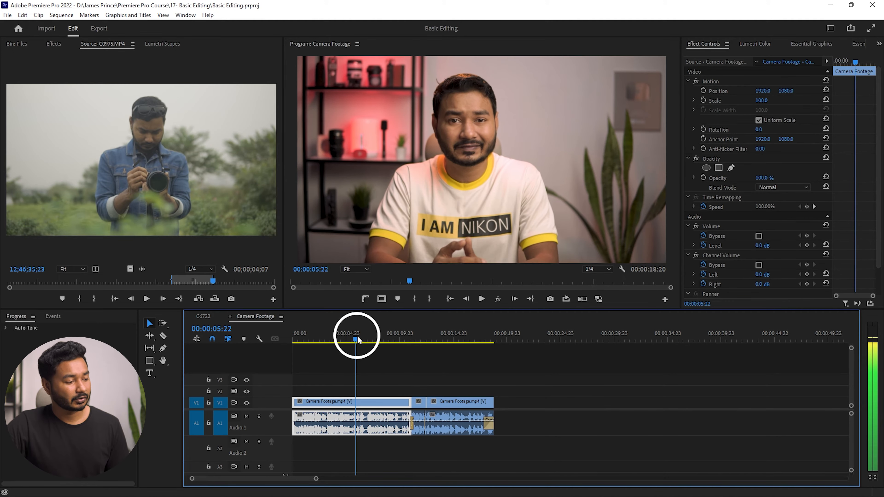
key("comma")
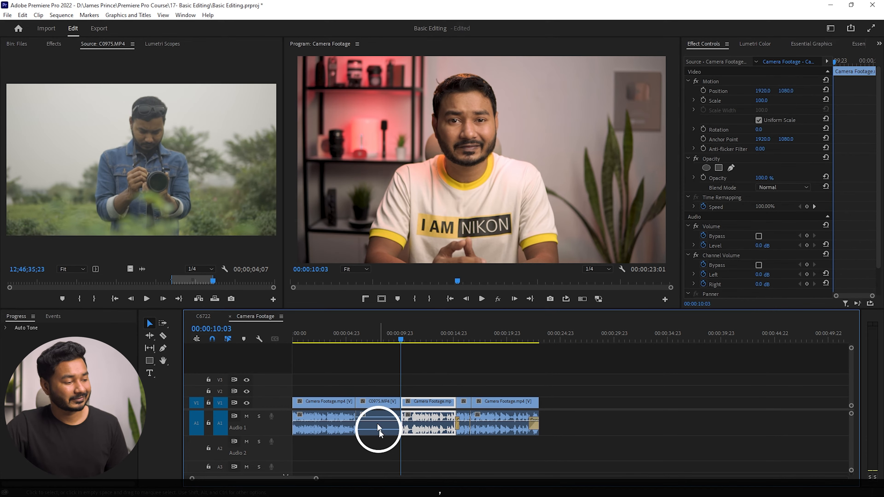
left_click(362, 340)
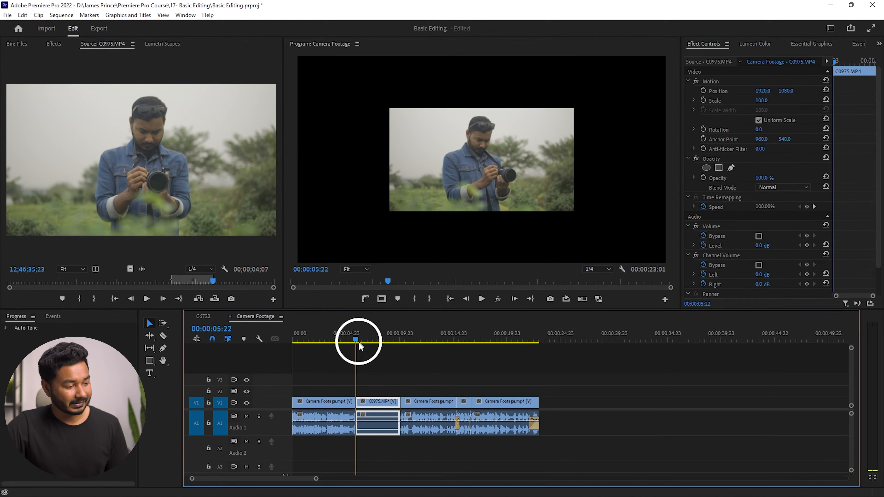
left_click_drag(358, 342, 398, 344)
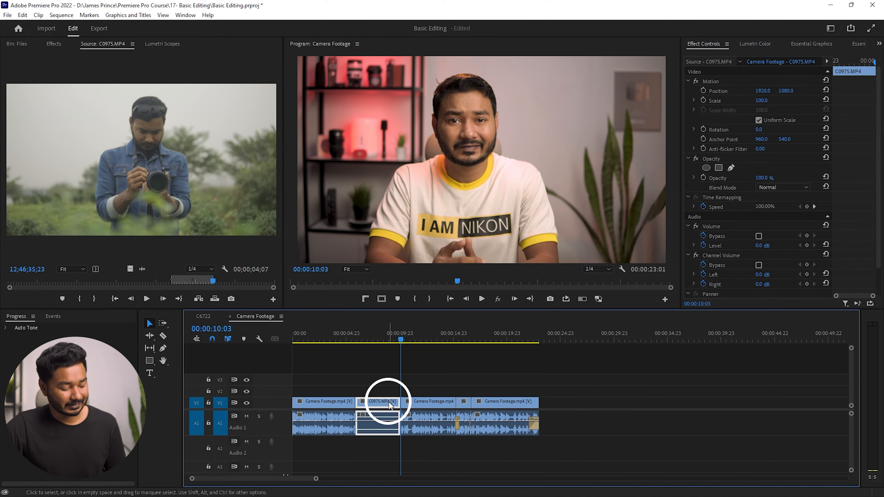
key("ctrl+z")
- Patch the source video to track V2, test an overwrite of C0975.MP4 at 00:00:05:16, and undo the overwrite
left_click_drag(354, 338, 353, 339)
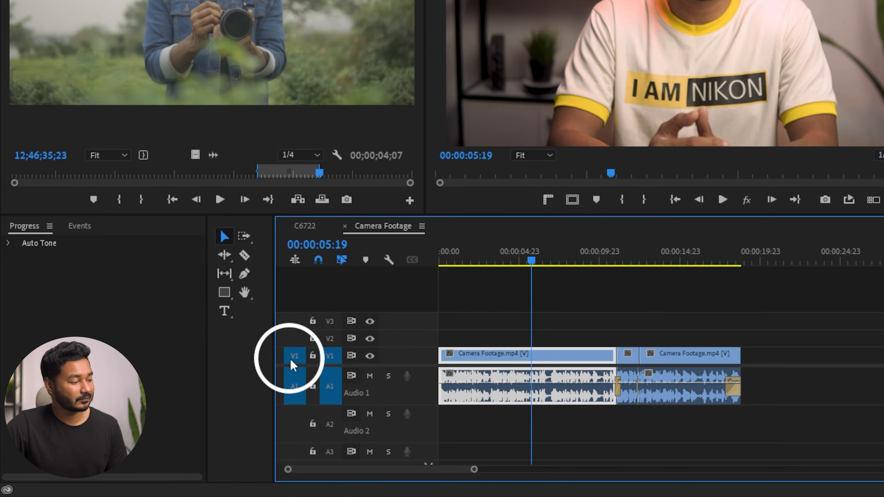
left_click(291, 336)
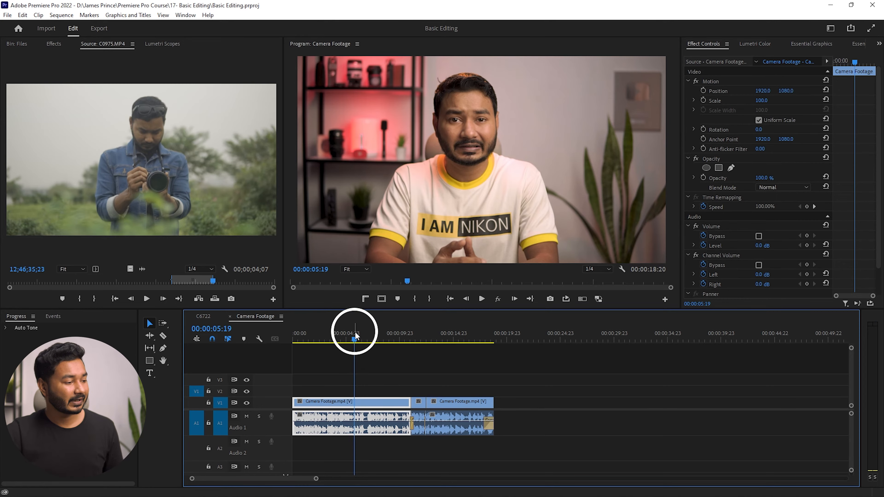
left_click_drag(355, 332, 354, 333)
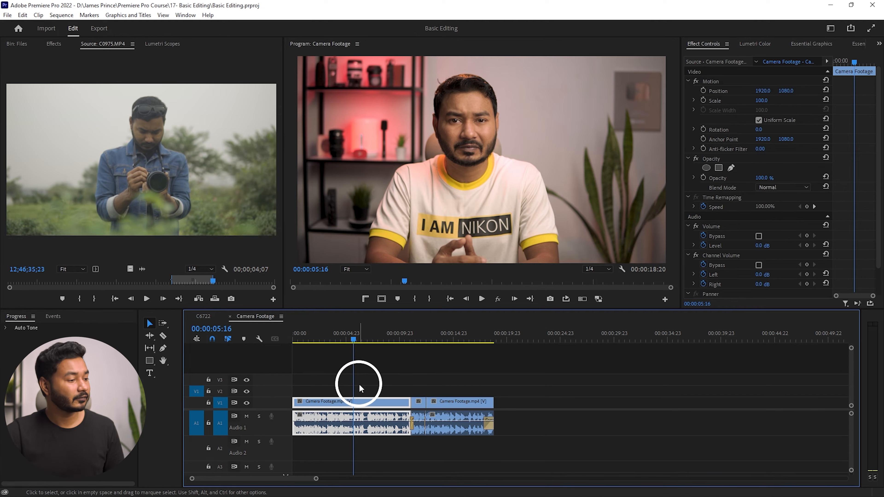
key("period")
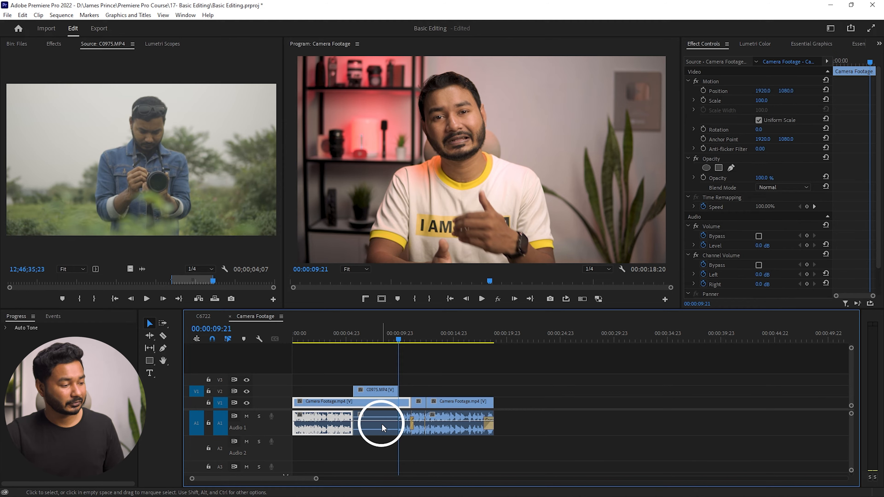
key("ctrl+z")
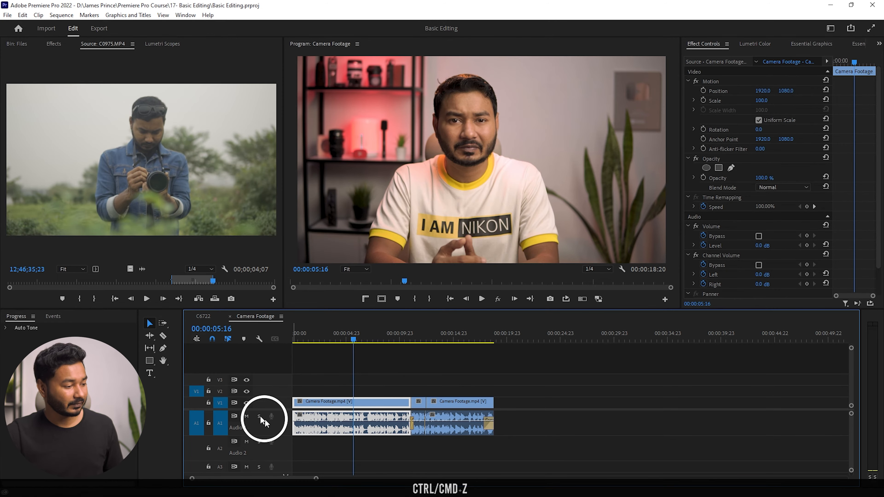
- Disable the A1 source patch, overwrite C0975.MP4 as video only onto V2 at 00:00:05:16, and preview it up to 00:00:07:03
left_click(197, 423)
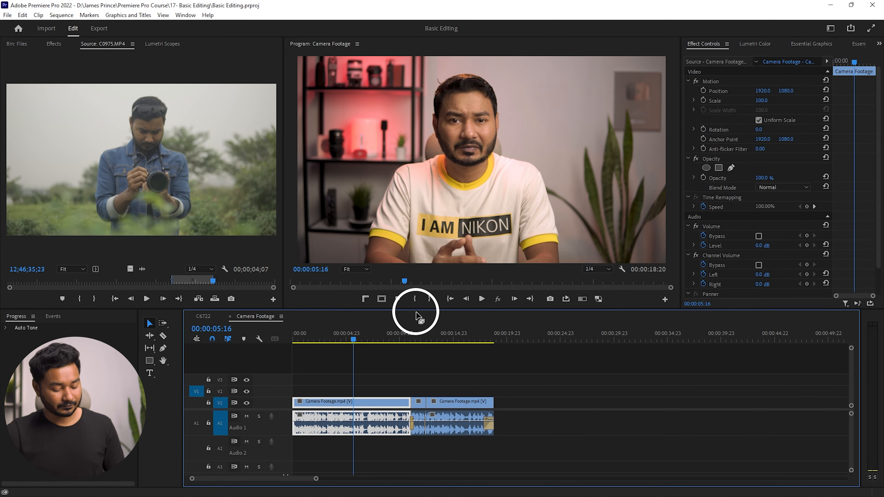
key("period")
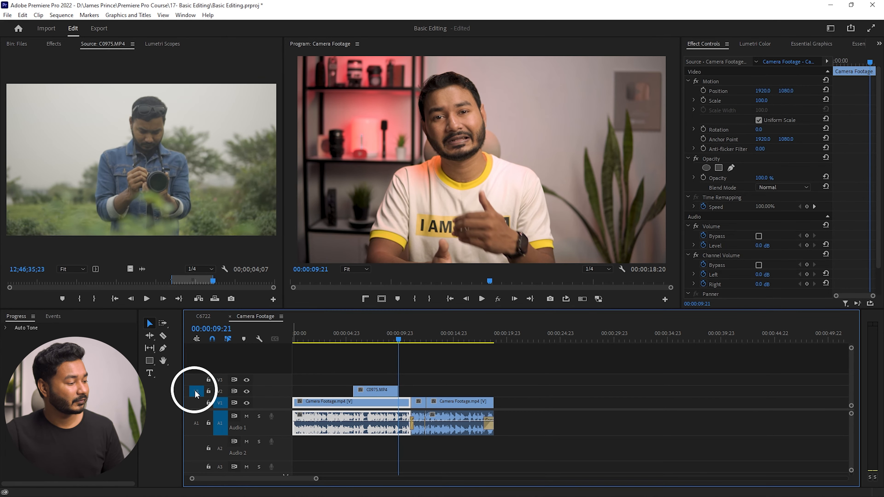
mouse_move(353, 334)
left_mouse_down()
mouse_move(344, 339)
mouse_move(358, 341)
left_mouse_up()
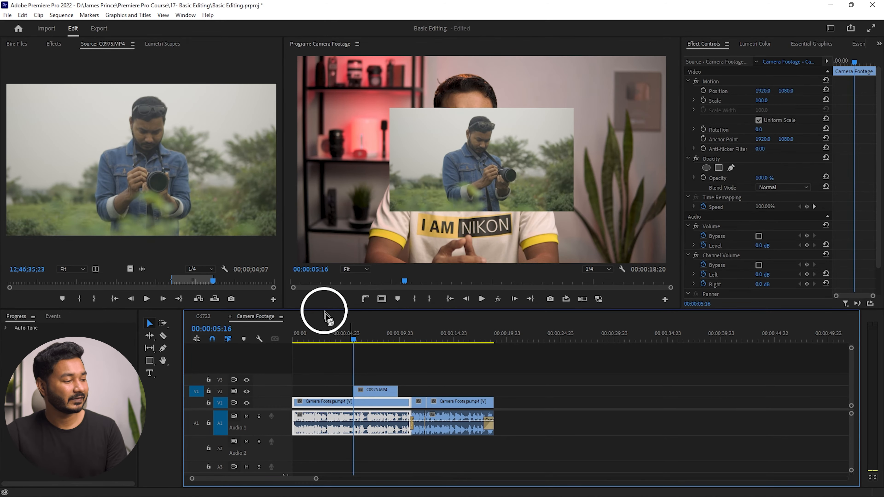
left_click_drag(355, 339, 369, 338)
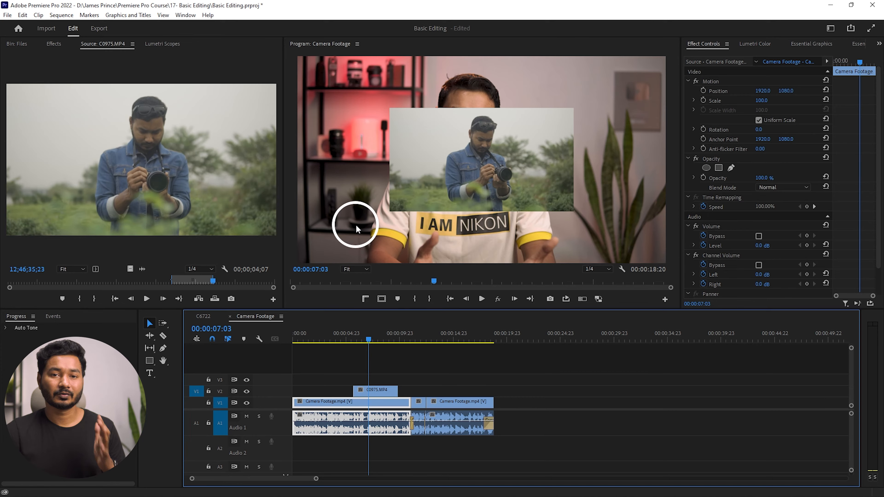
- Set the default media scaling preference to Set to frame size
left_click(22, 15)
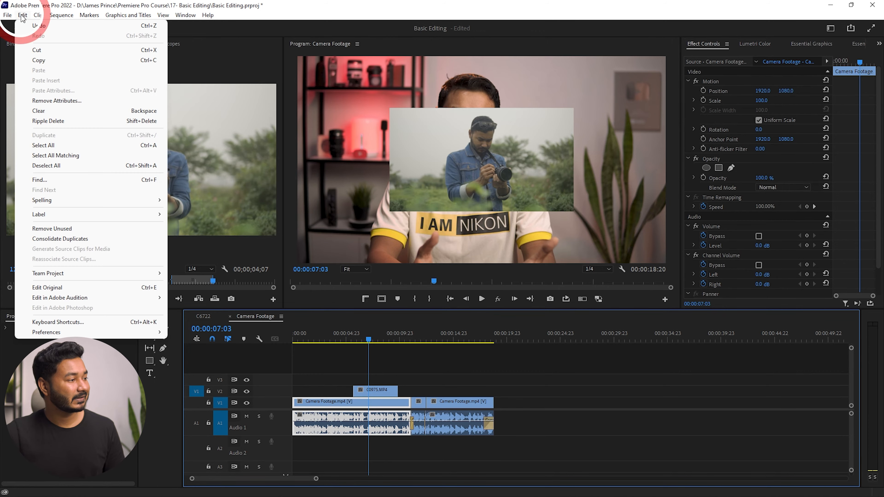
mouse_move(84, 332)
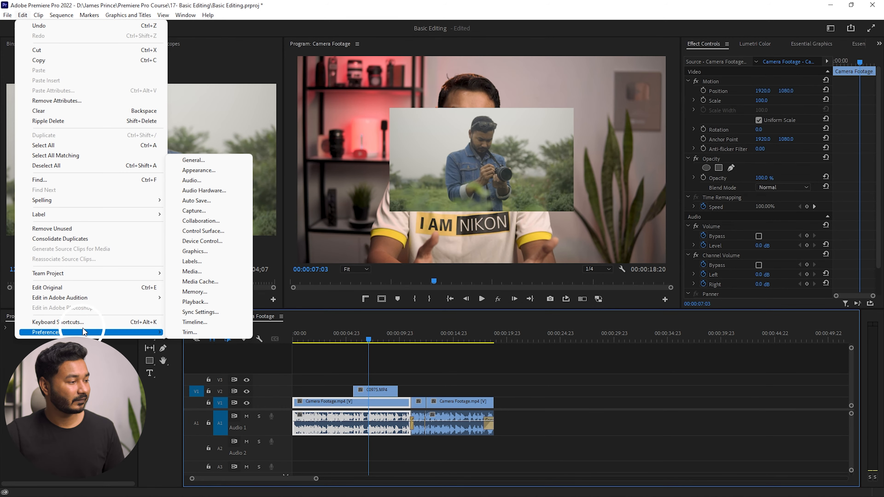
left_click(197, 272)
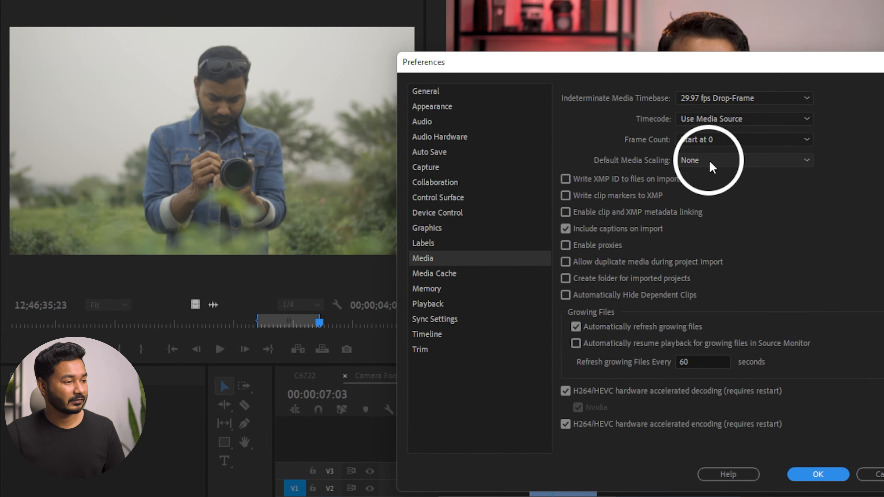
left_click(712, 167)
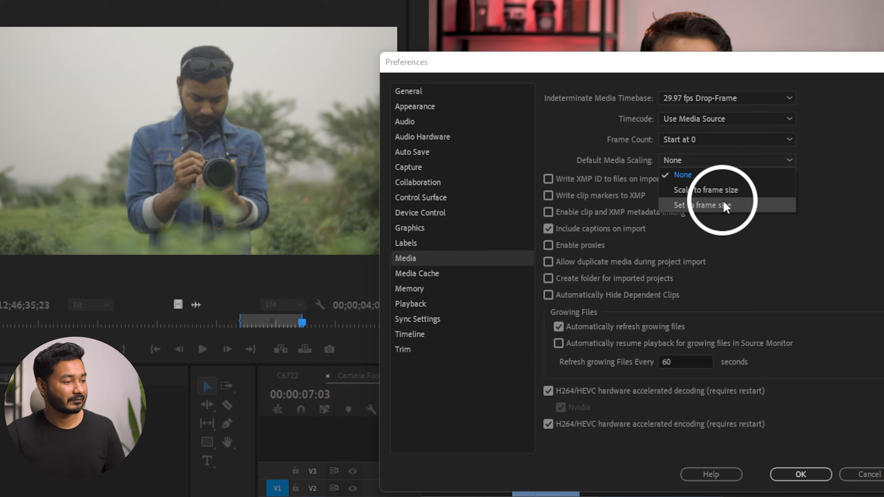
left_click(724, 204)
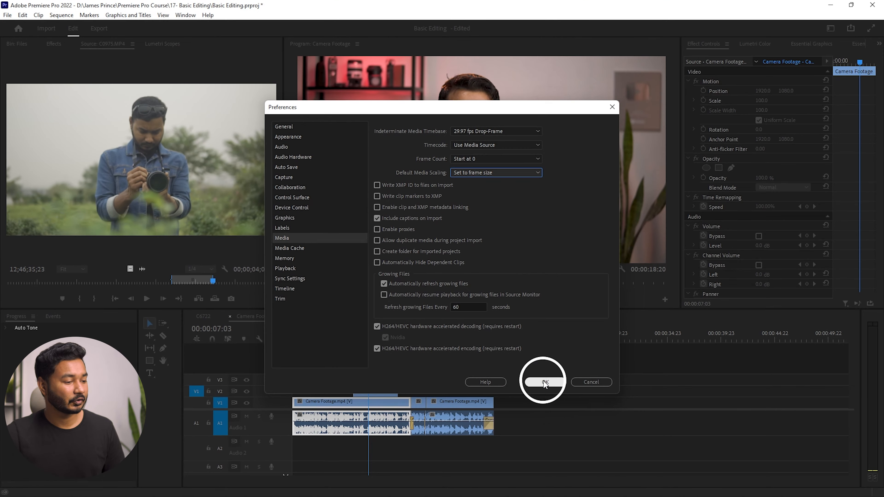
- Replace the undersized C0975.MP4 clip on V2 with a fresh overwrite at 00:00:07:03 and preview it at 00:00:08:05
left_click(375, 391)
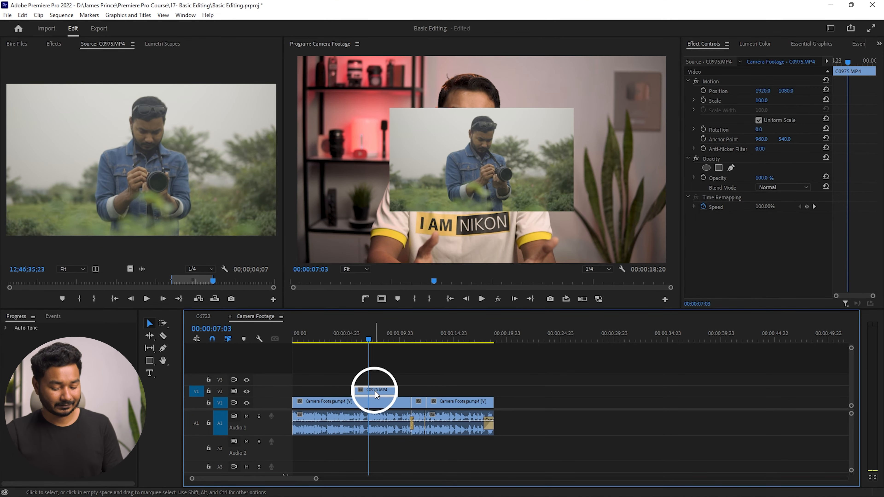
key("period")
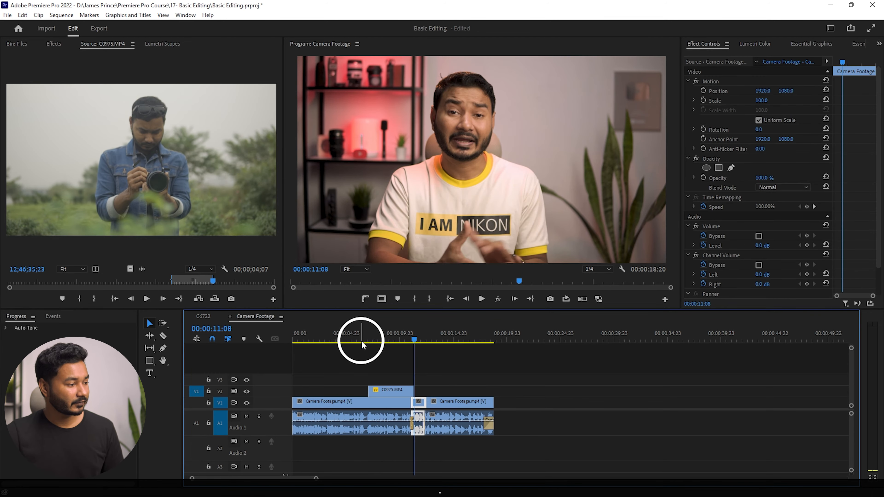
left_click(382, 334)
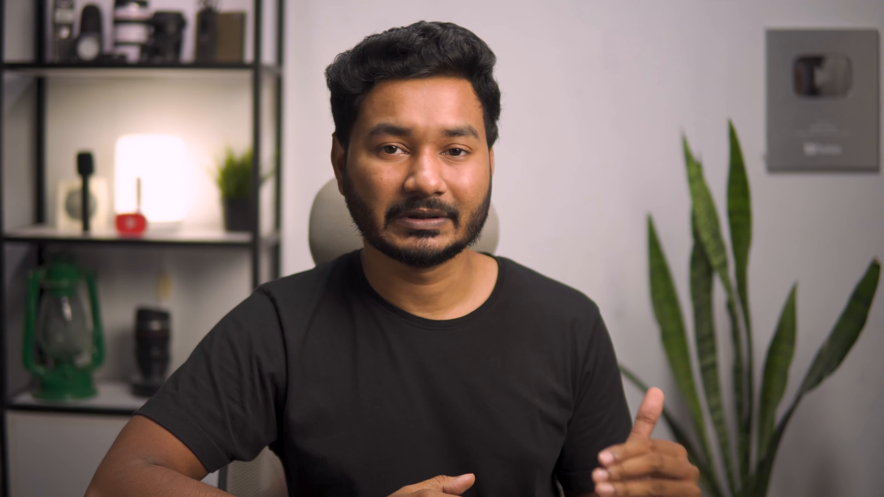
left_click(335, 224)
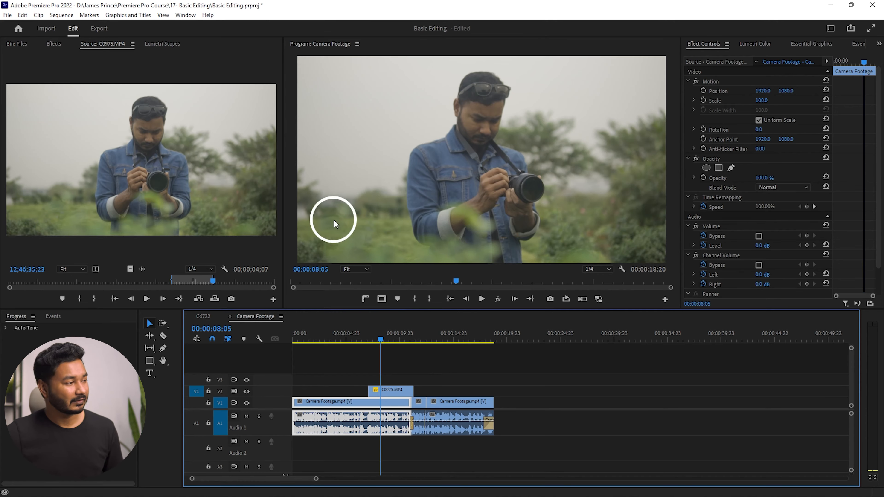
- Show the Files bin and delete the C0975.MP4 clip from track V2
left_click(20, 44)
left_click(407, 399)
key("Delete")
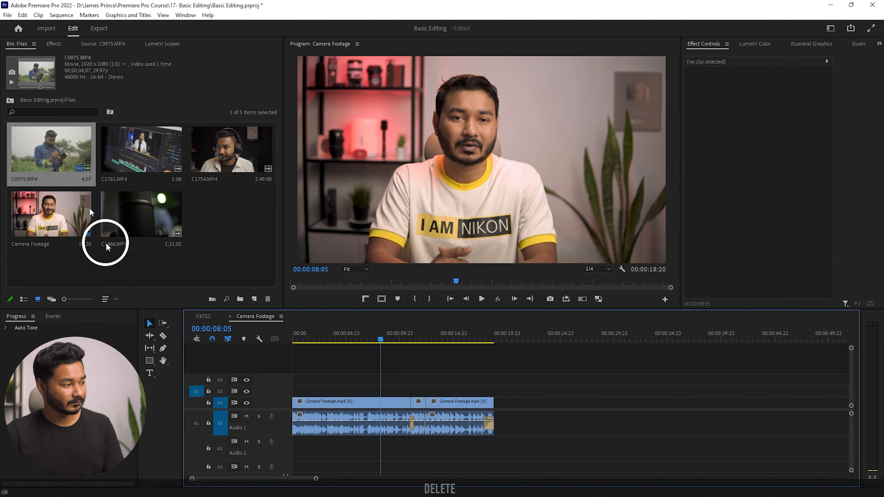
- Mark a 19-frame excerpt of C0975.MP4 ending at 12;46;32;27 and overwrite it onto V2 at 00:00:08:05
left_click(70, 167)
double_click(70, 166)
left_click(178, 280)
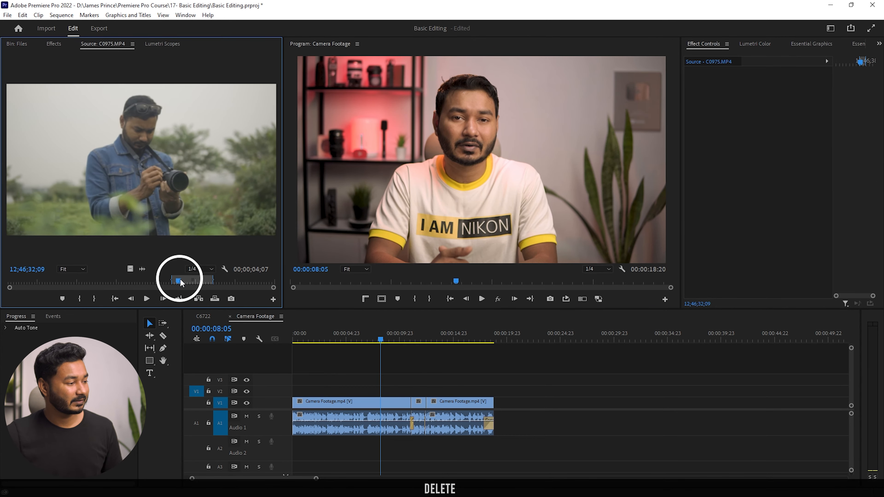
left_click_drag(180, 282, 186, 283)
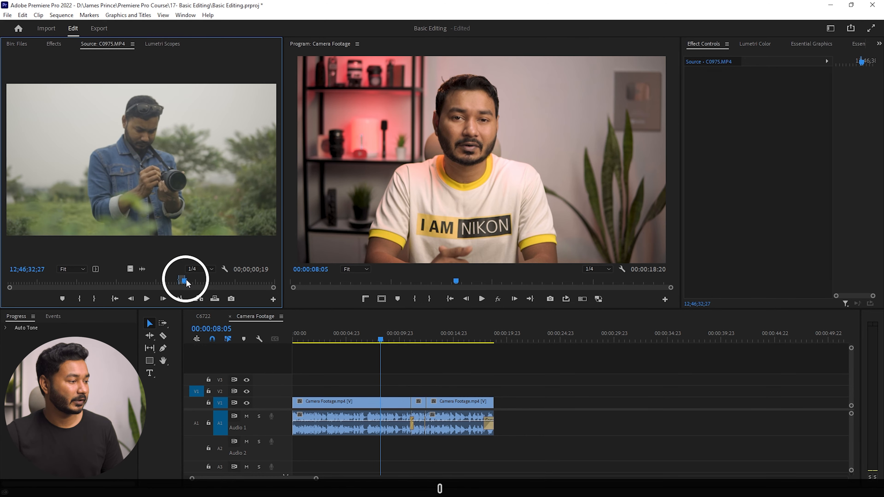
key(".")
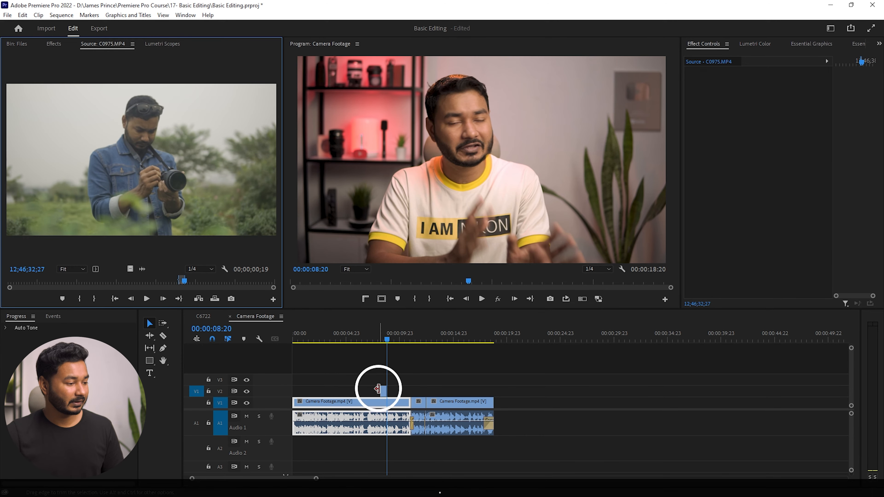
- Open C1761.MP4 from the Files bin and overwrite its marked 00:00:01:06 excerpt onto V2 at 00:00:11:02
left_click_drag(387, 343, 411, 343)
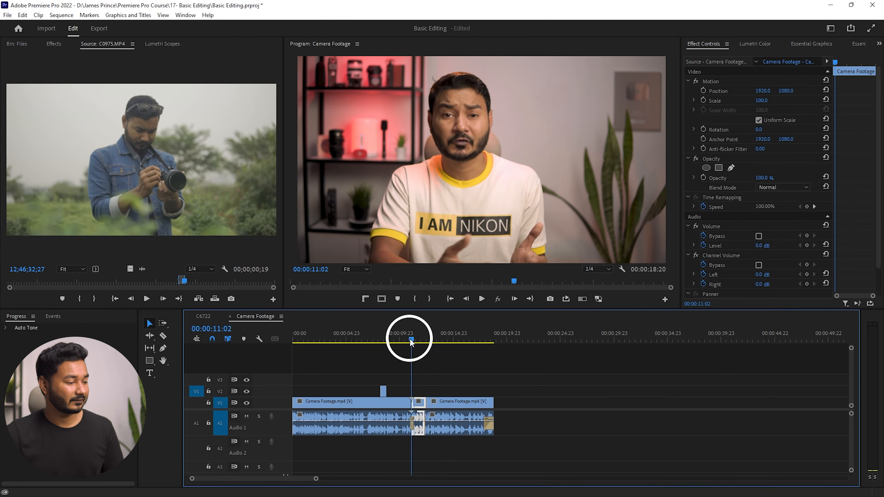
left_click(29, 52)
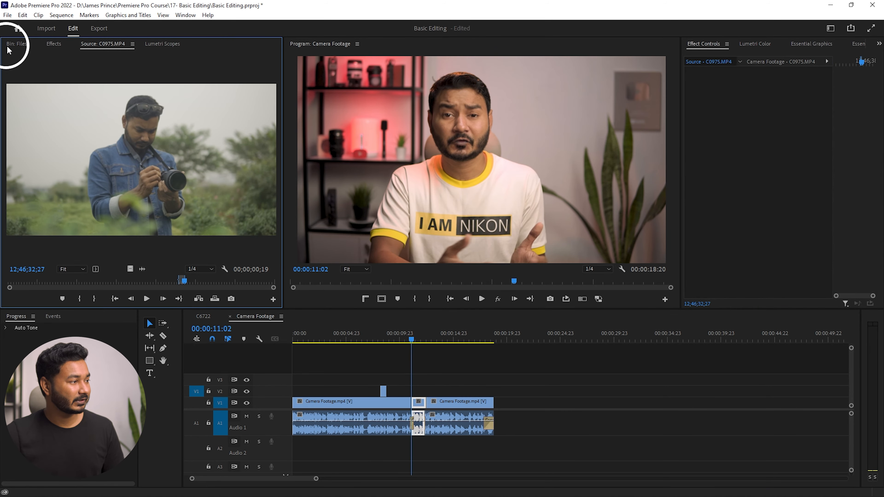
left_click(9, 46)
double_click(138, 154)
left_click(169, 282)
left_click_drag(169, 284, 171, 284)
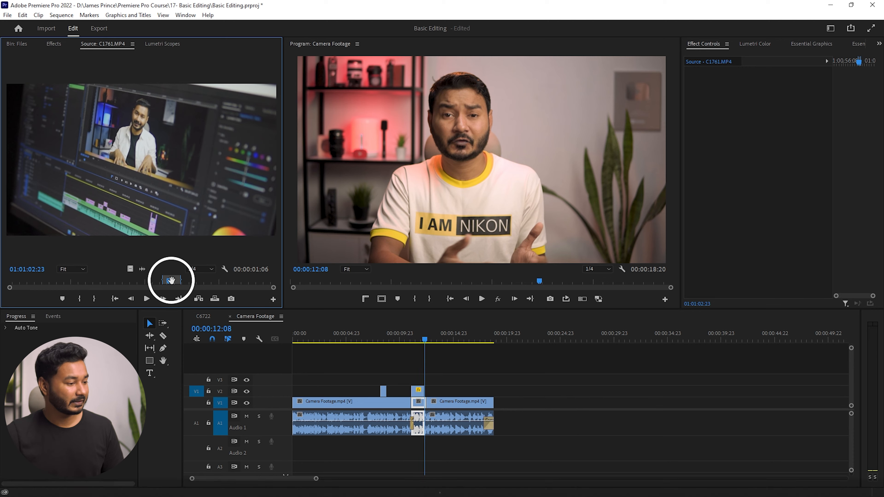
- Mark a 00:00:06:04 excerpt of C1754.MP4 ending at 00:57:47:08 and overwrite it onto V2 at 00:00:14:17
left_click_drag(433, 342, 450, 338)
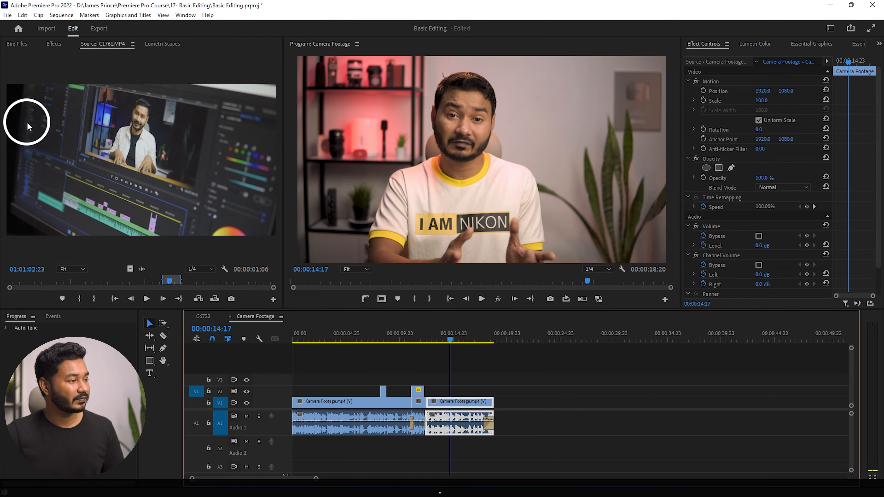
left_click(17, 46)
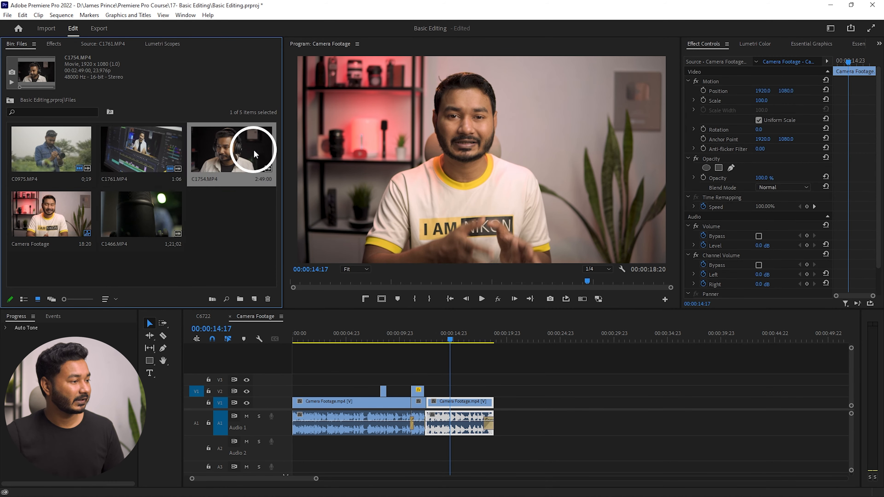
double_click(236, 149)
left_click_drag(251, 281, 152, 280)
key("i")
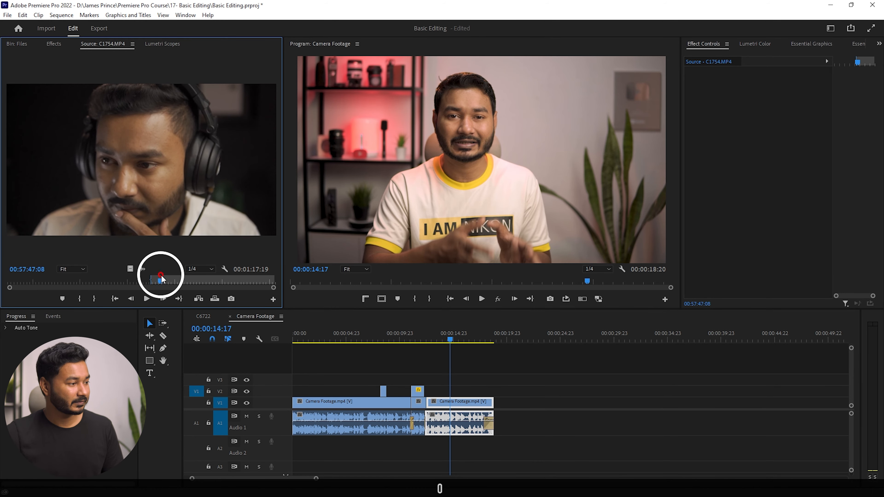
key("o")
key("period")
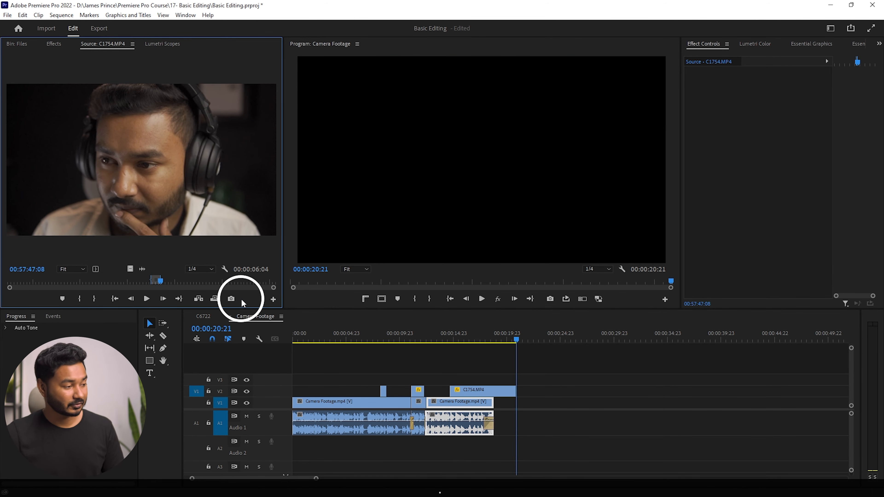